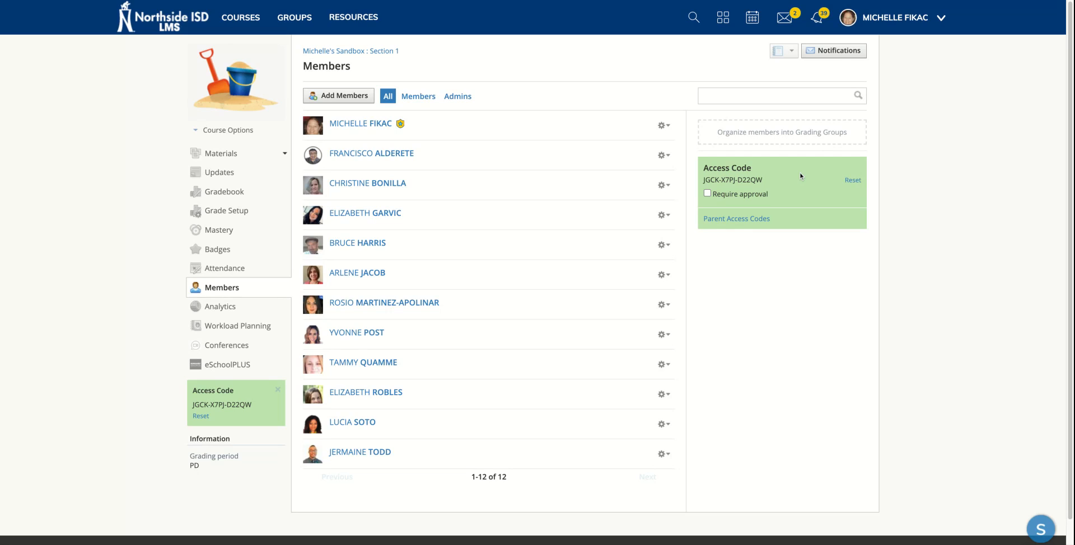
- Create a grading group named Spanish Speakers with the three first-row members, the second row's last member and the fourth row's first member
left_click(796, 134)
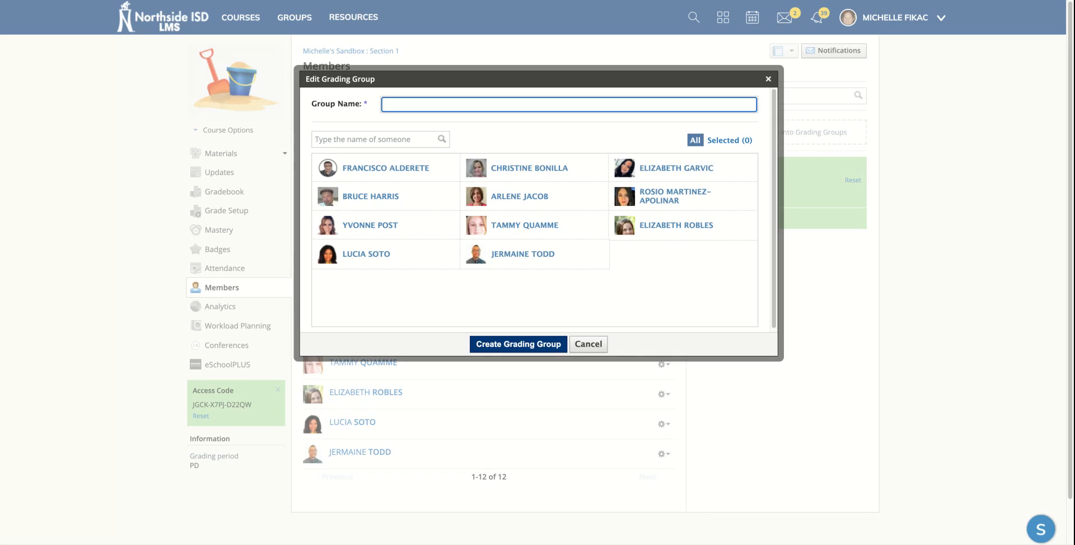
type("Spanish Speakers")
left_click(482, 140)
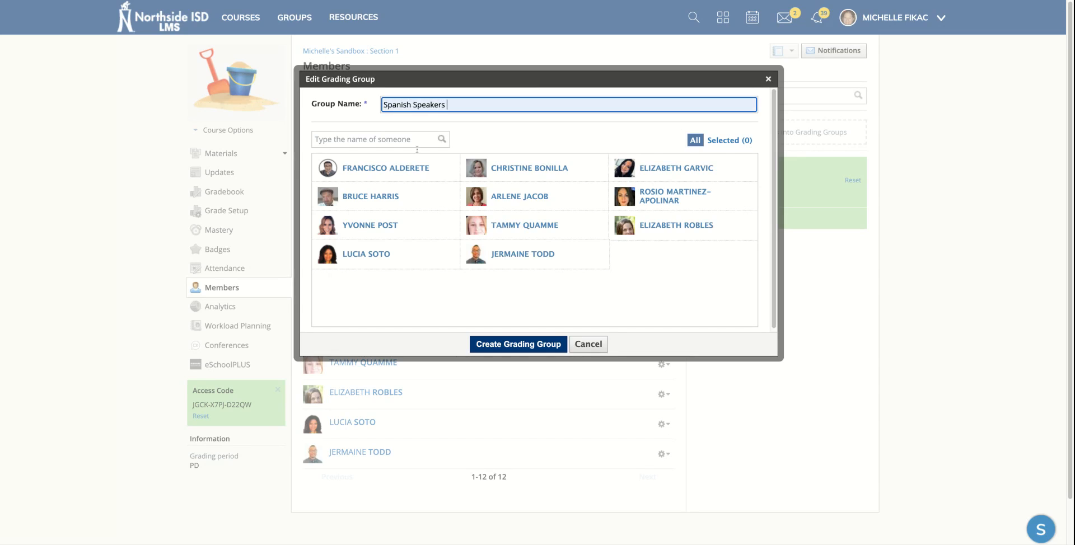
left_click(408, 176)
left_click(402, 251)
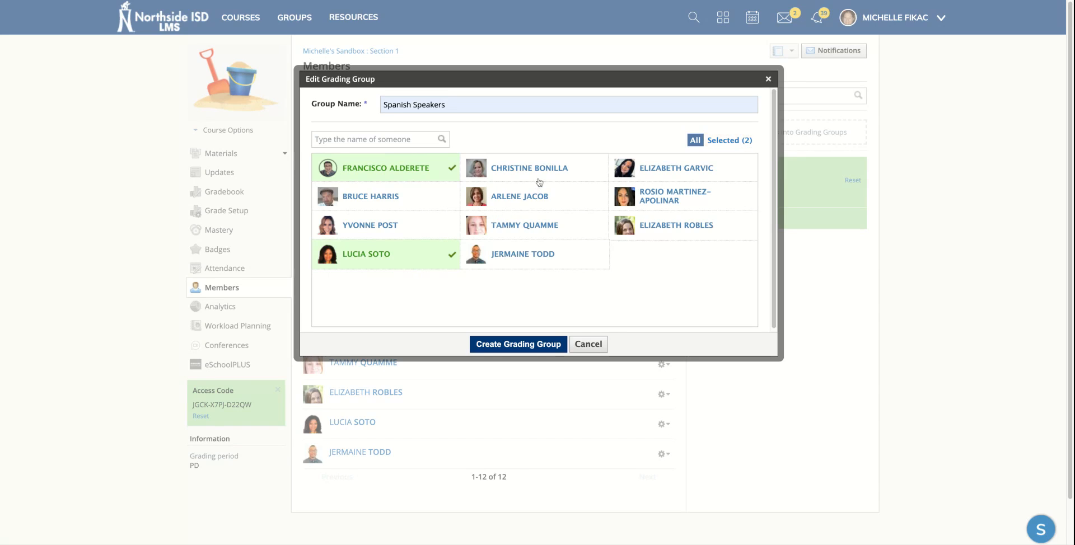
left_click(574, 181)
left_click(648, 173)
left_click(658, 196)
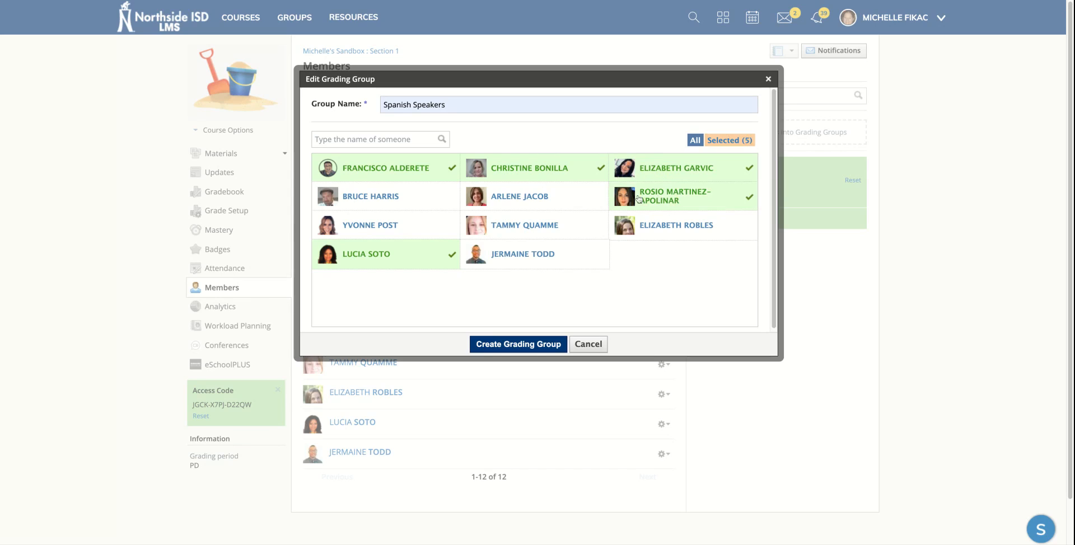
left_click(518, 344)
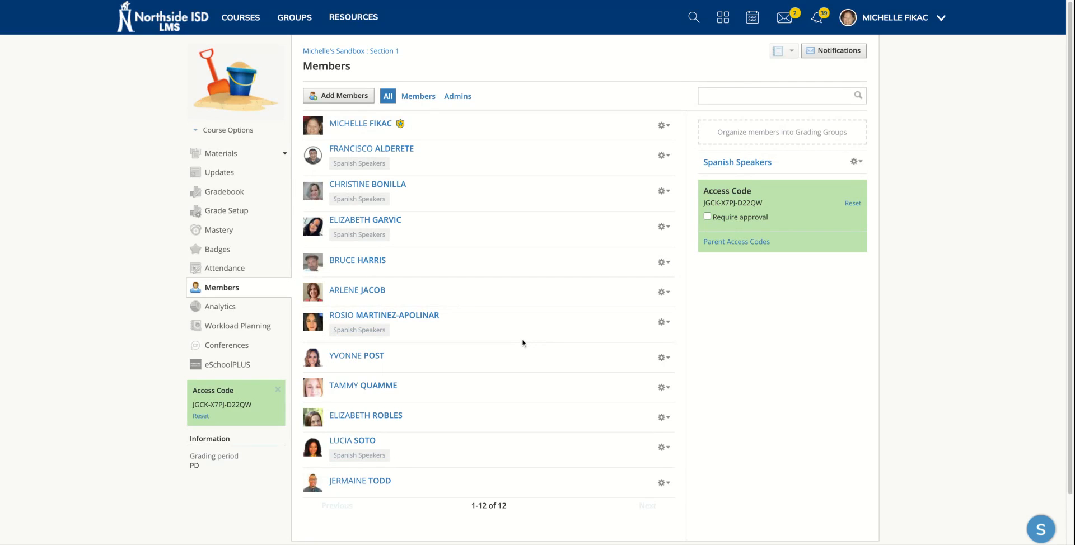
- Create a grading group named English Speakers with the six members who are not in the Spanish Speakers group
left_click(764, 133)
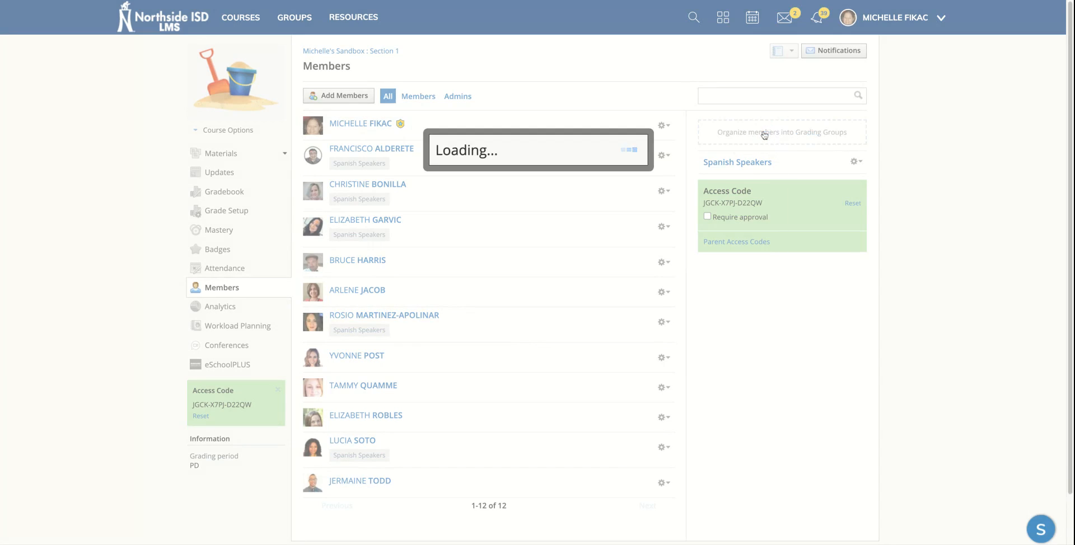
type("English")
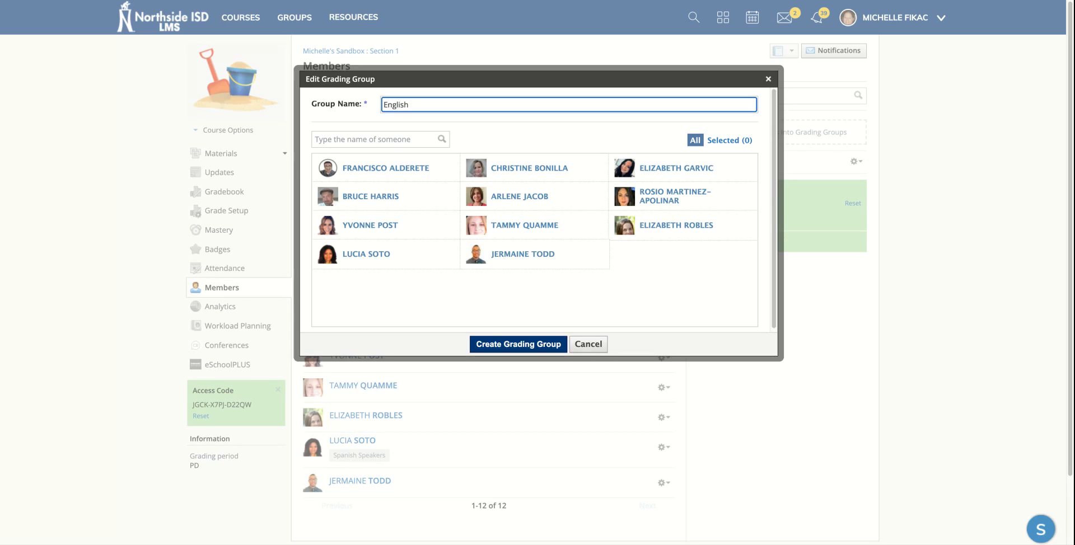
type(" Speakers")
left_click(440, 206)
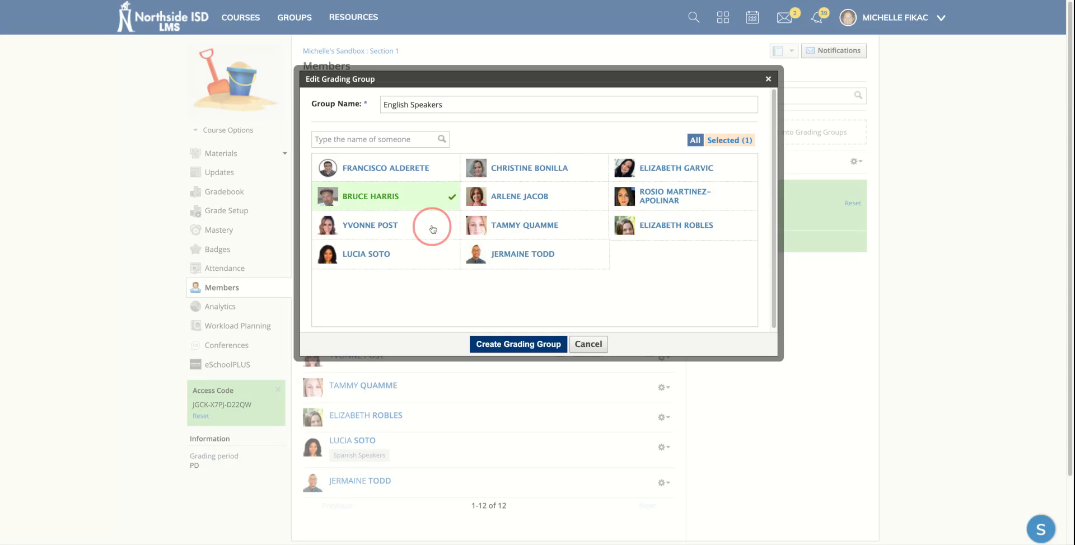
left_click(433, 229)
left_click(517, 205)
left_click(527, 232)
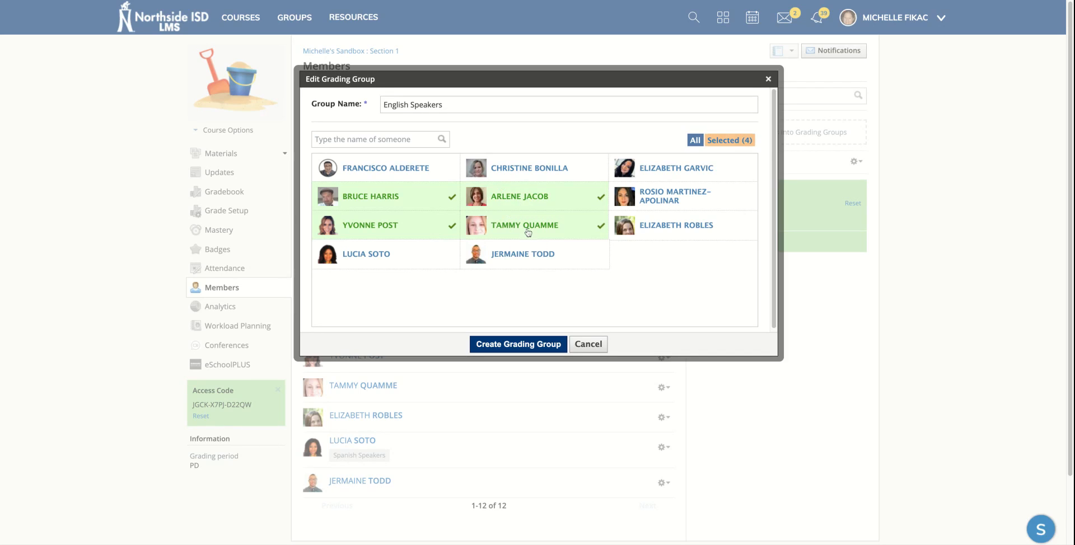
left_click(533, 253)
left_click(650, 226)
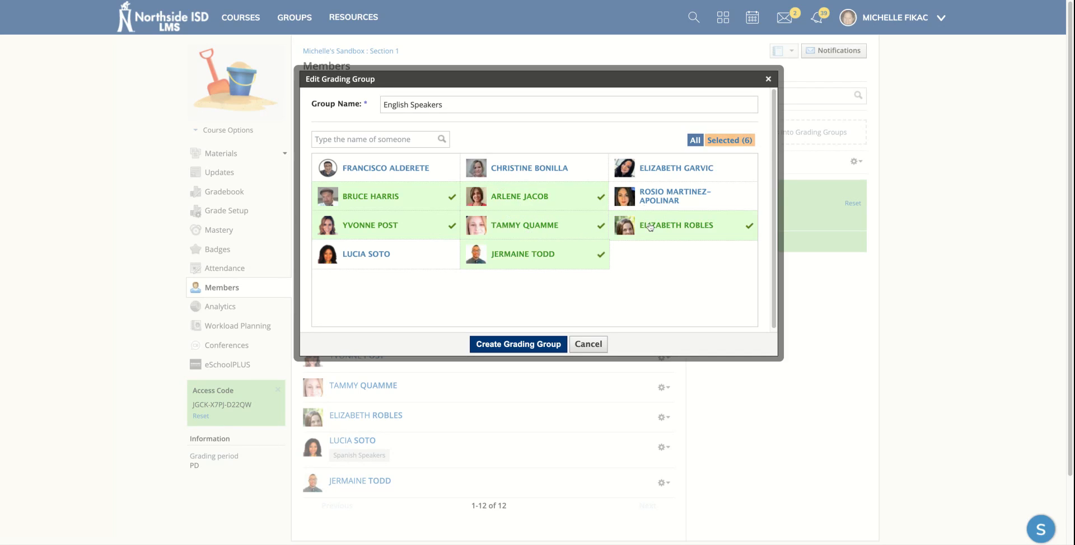
left_click(523, 344)
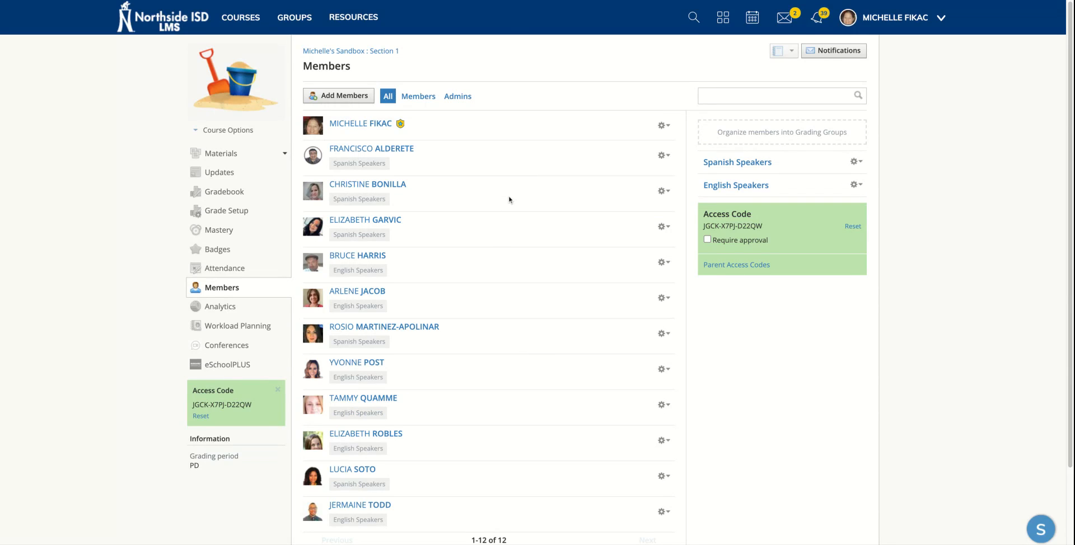
- Create a grading group named Modified with both members of the last row and the middle member of the third row
scroll(509, 200, "down", 1)
scroll(509, 200, "down", 1)
scroll(509, 200, "down", 1)
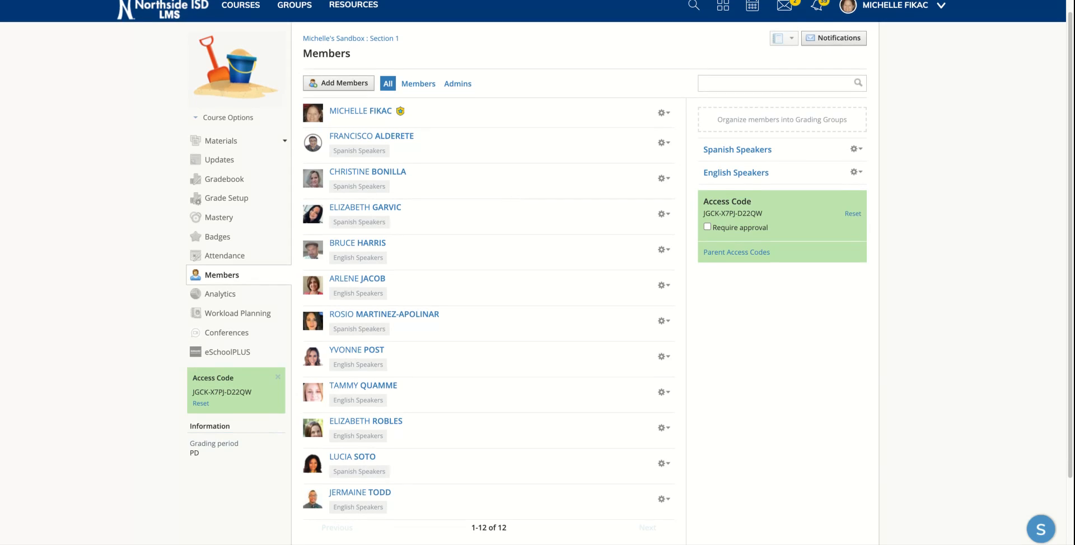
scroll(509, 200, "up", 1)
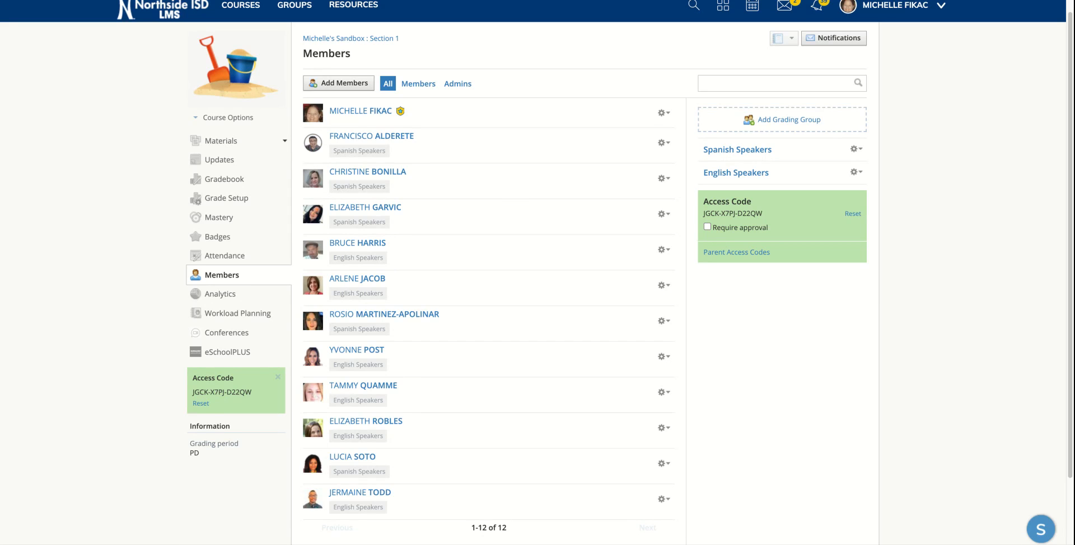
left_click(761, 124)
type("Modified")
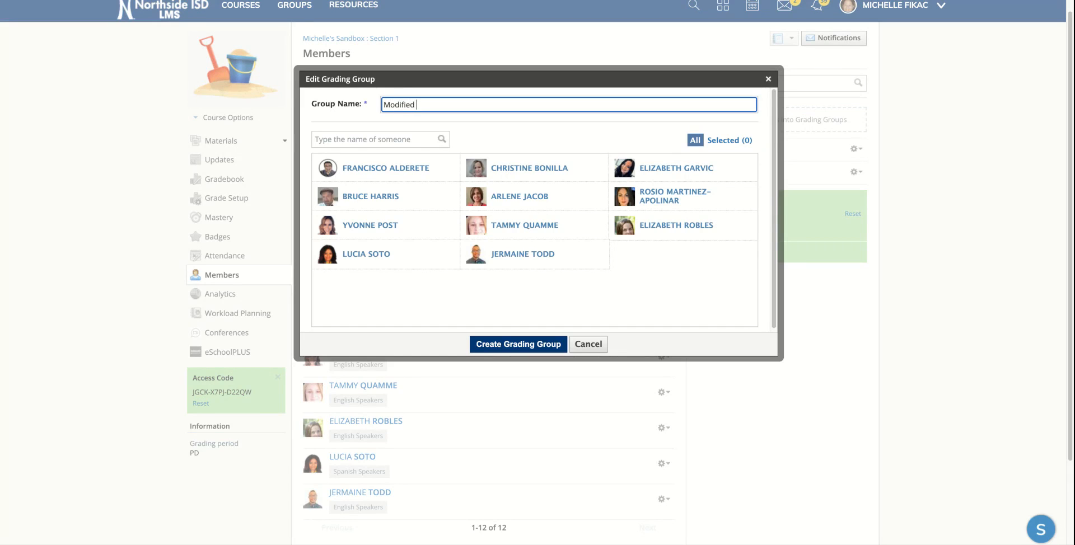
left_click(516, 251)
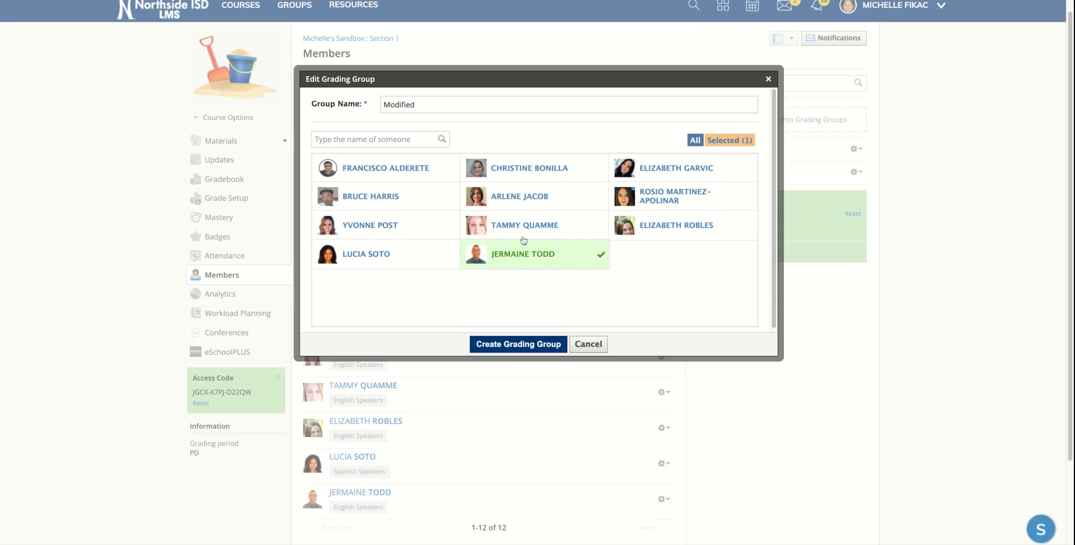
left_click(533, 229)
left_click(420, 261)
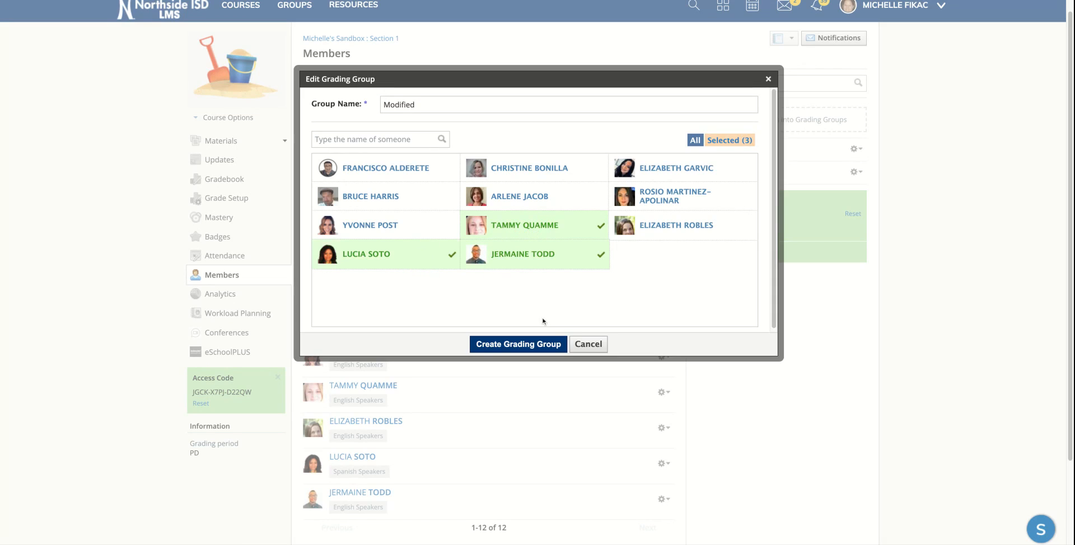
left_click(532, 344)
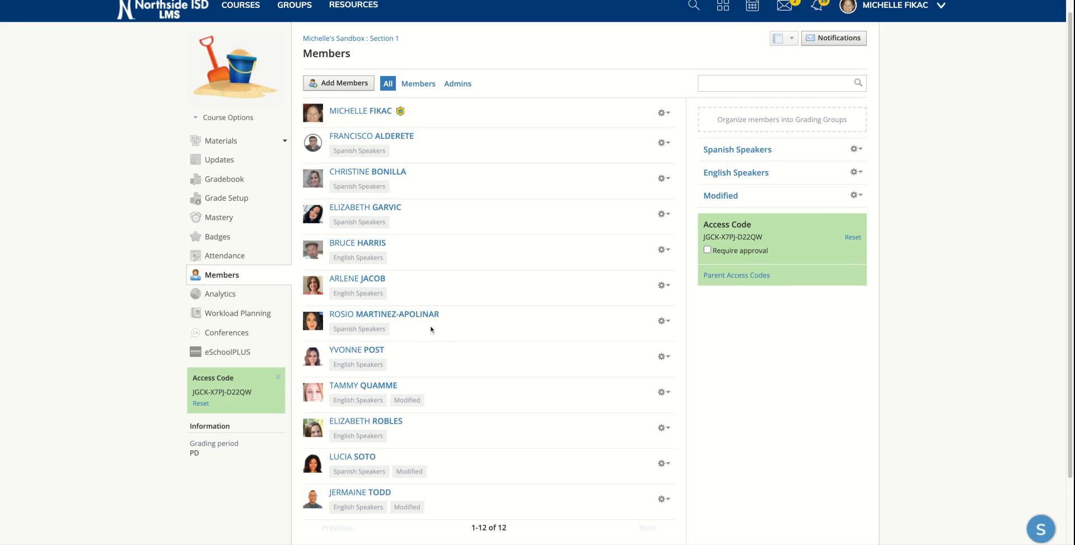
- Start a new assignment in the course materials named Noun Practice, due 9/25/20
left_click(242, 148)
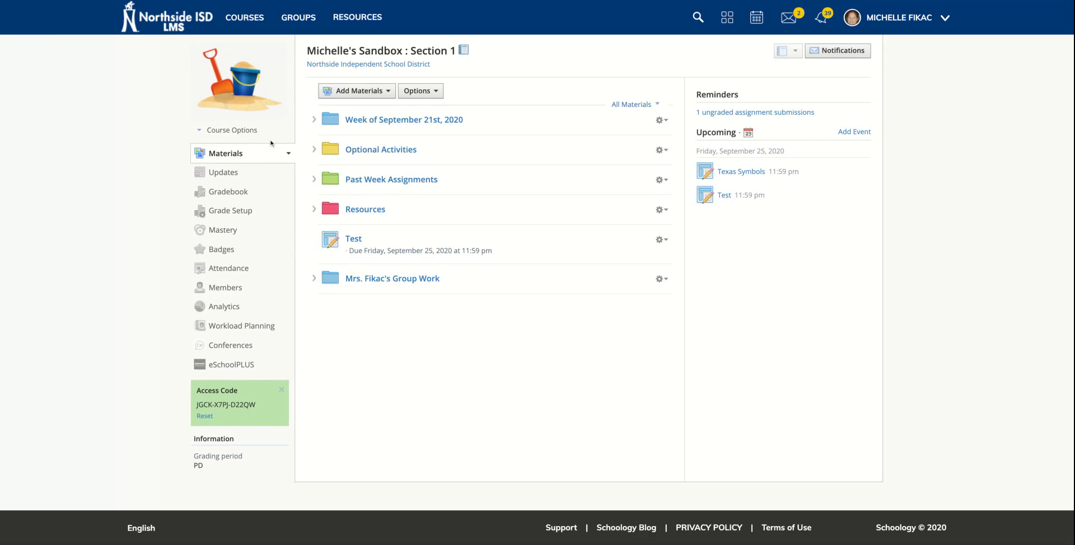
left_click(360, 92)
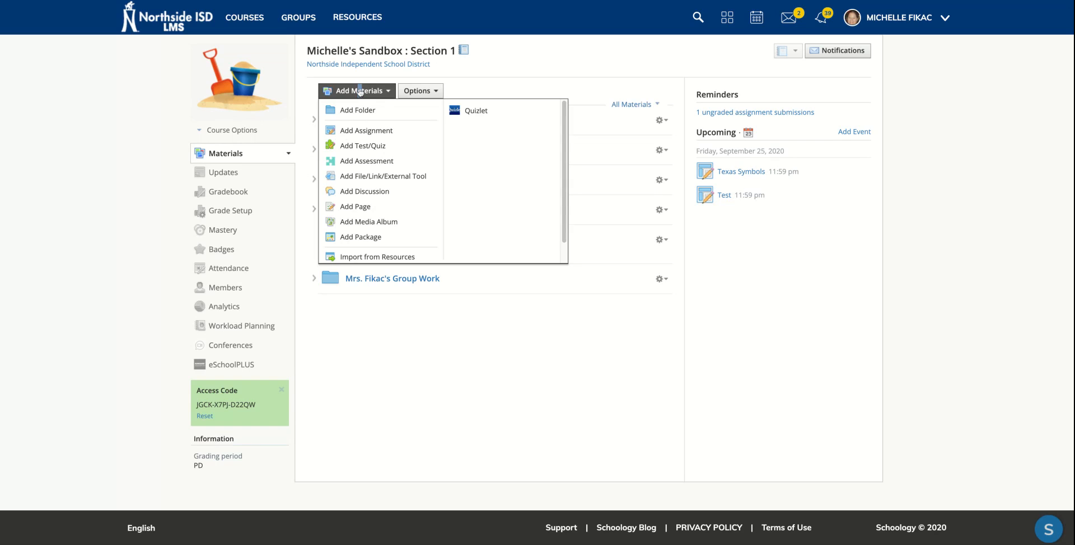
left_click(372, 131)
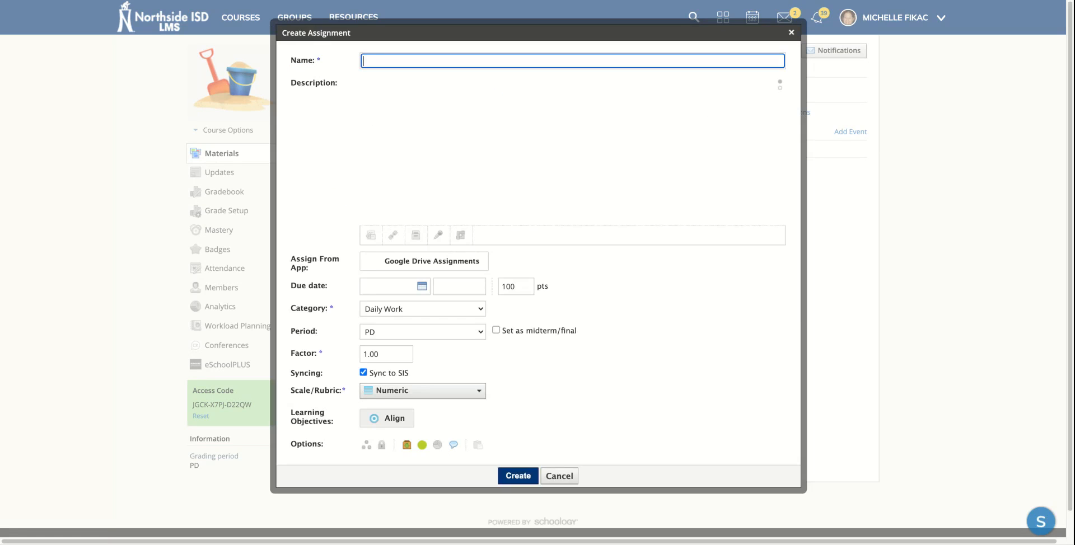
type("Noun Pr")
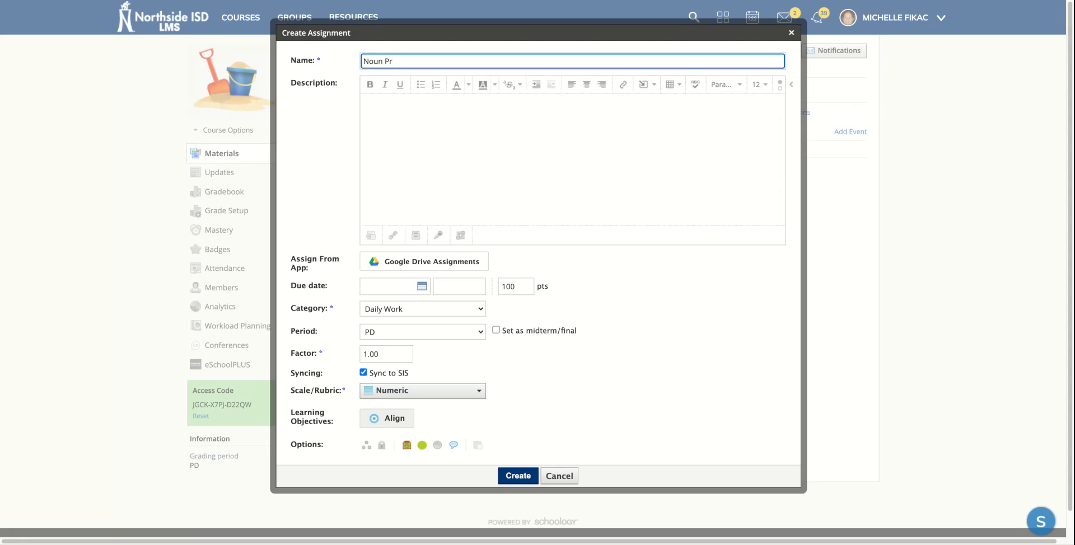
type("actice")
left_click(421, 287)
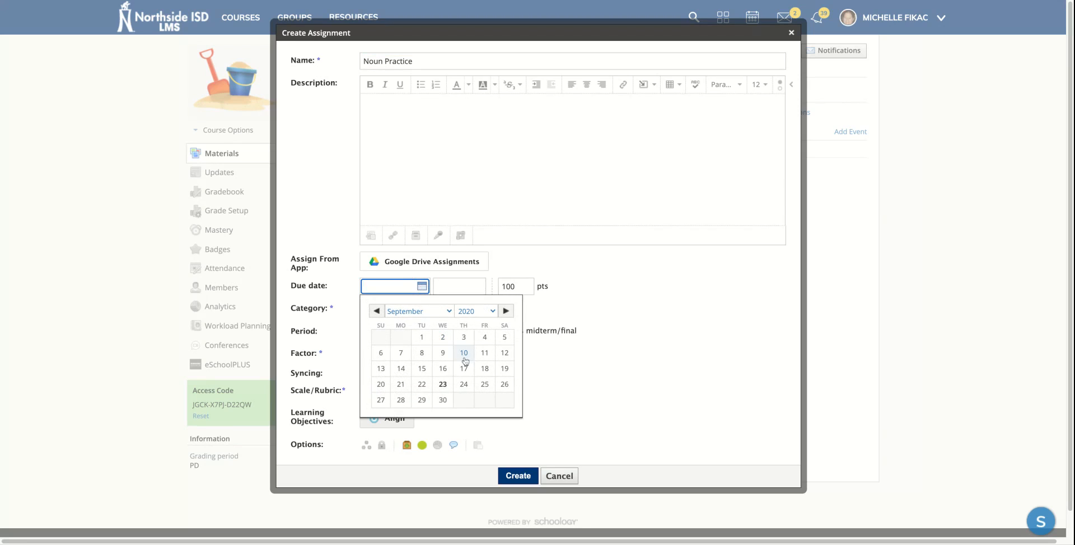
left_click(485, 384)
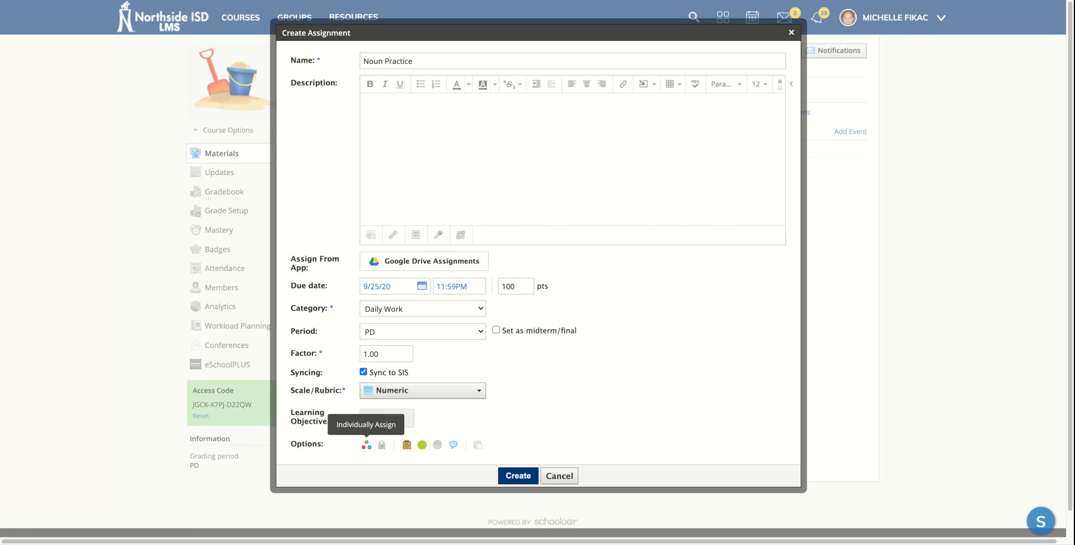
- Individually assign Noun Practice to the Spanish Speakers grading group and create the assignment
left_click(366, 445)
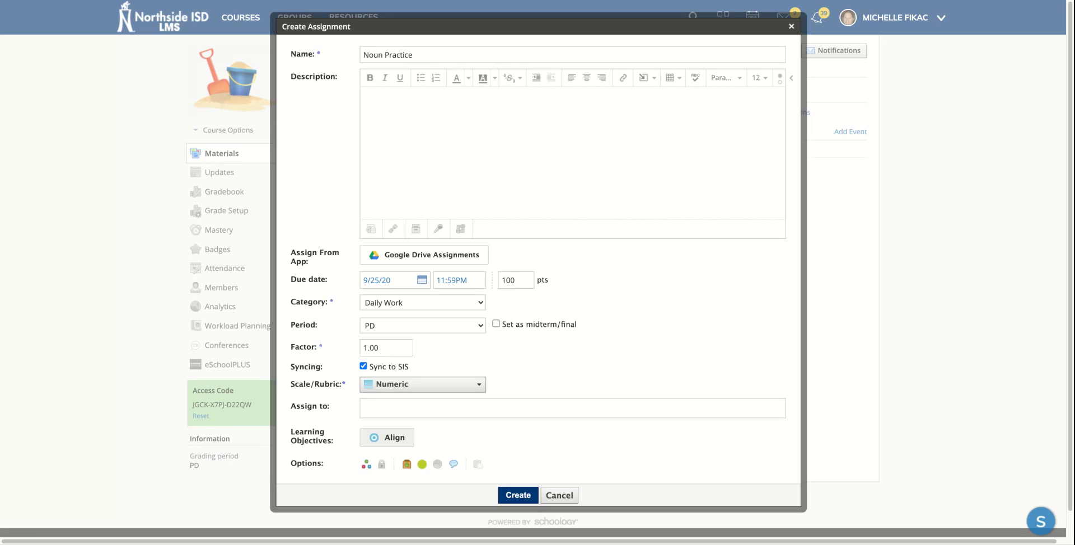
left_click(572, 409)
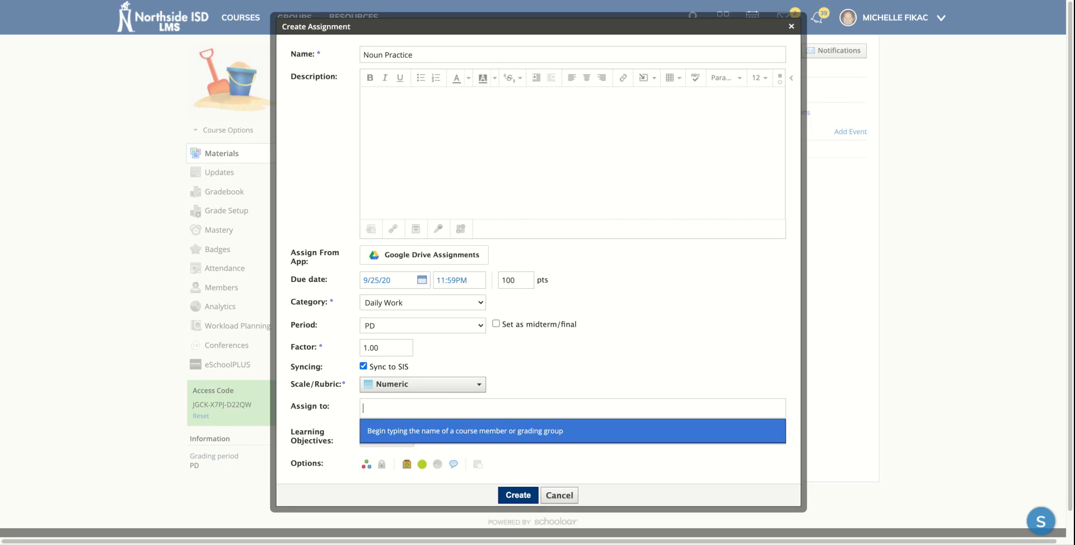
type("Spa")
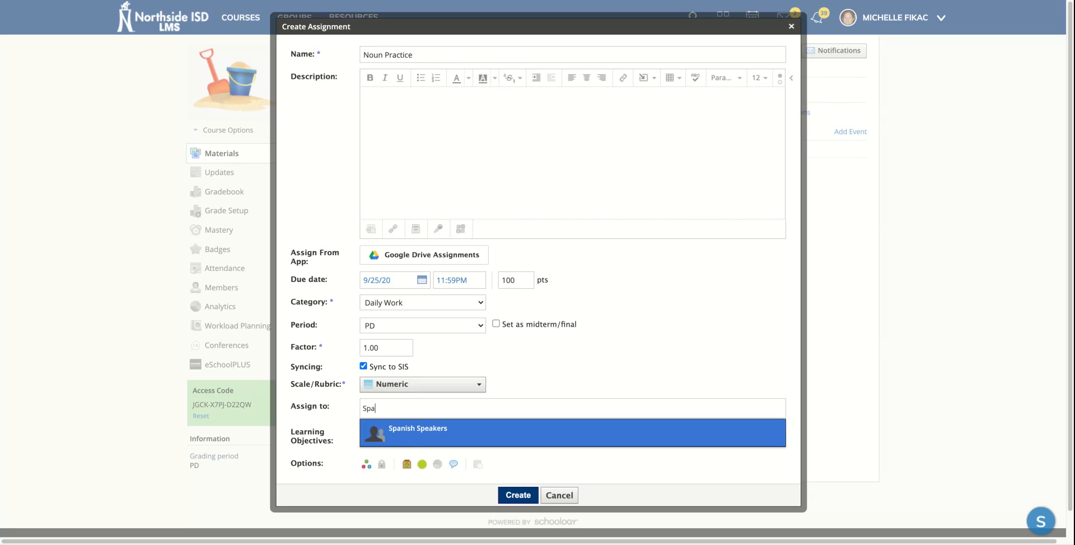
left_click(412, 436)
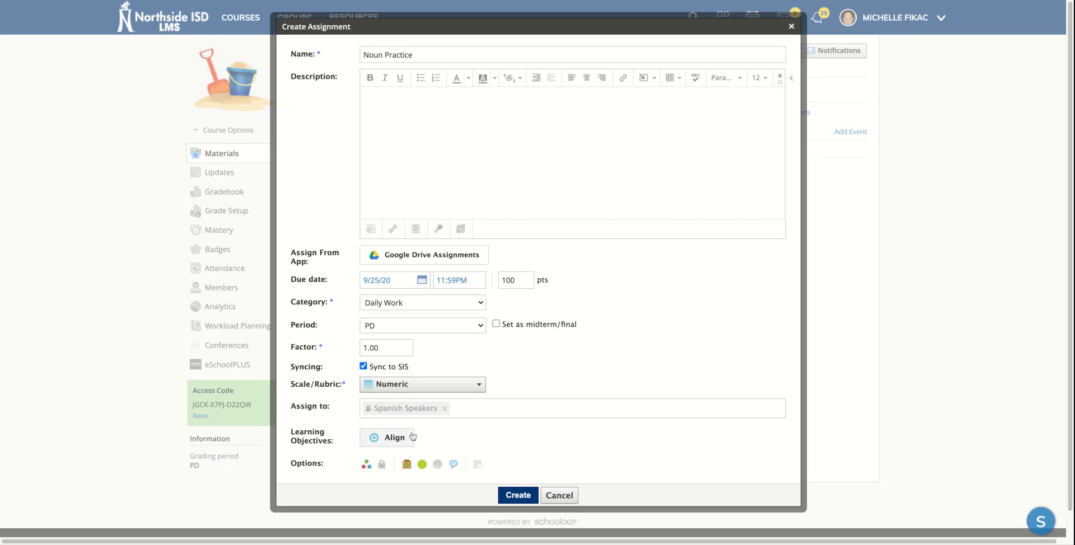
left_click(516, 495)
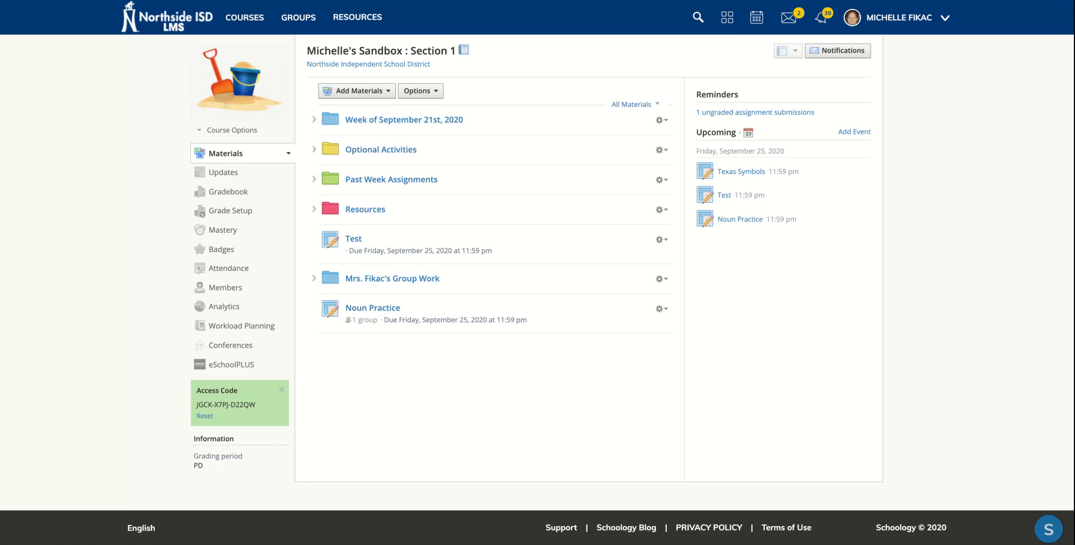
- Create a course materials folder titled Modified Assignments
left_click(387, 91)
left_click(390, 111)
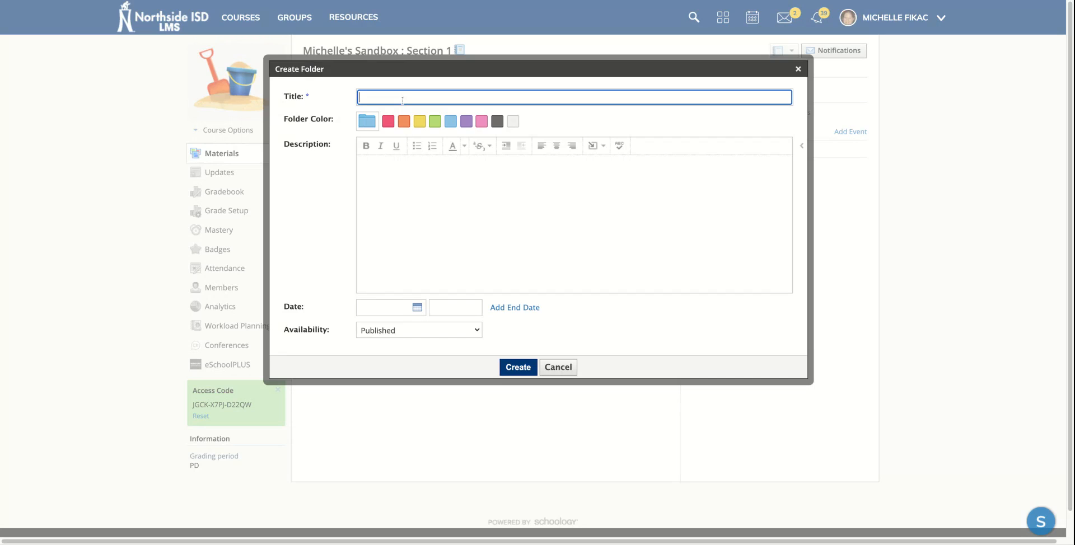
type("Modified Assignments")
left_click(517, 367)
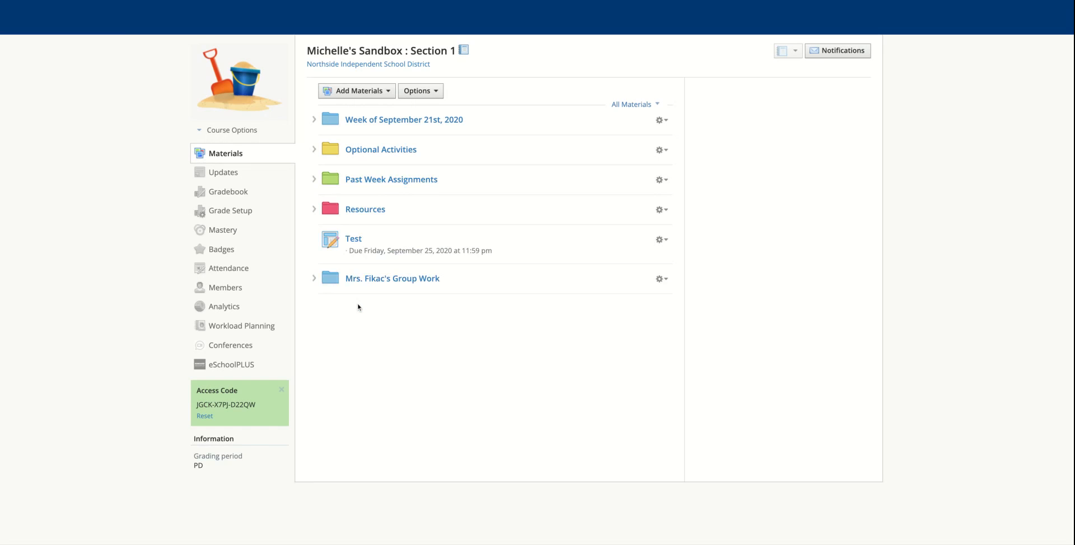
- Individually assign the Modified Assignments folder to the Modified grading group and save the assignment
left_click(662, 348)
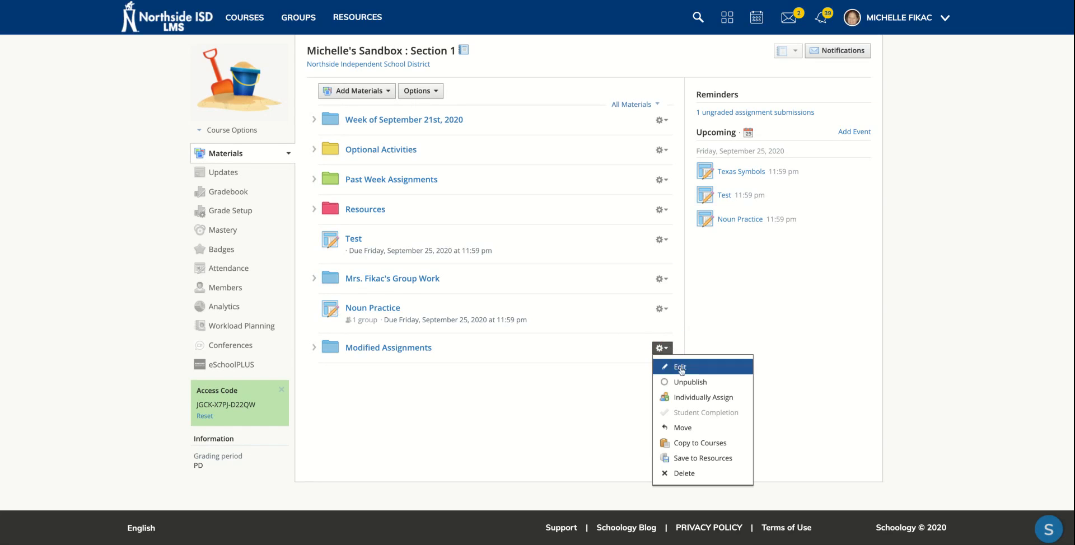
left_click(690, 396)
left_click(520, 249)
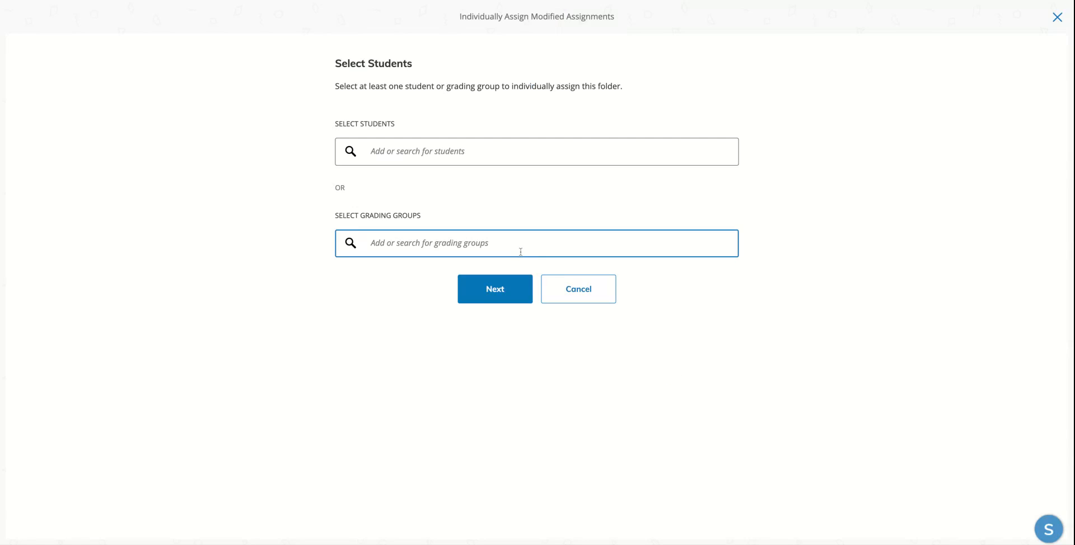
left_click(501, 247)
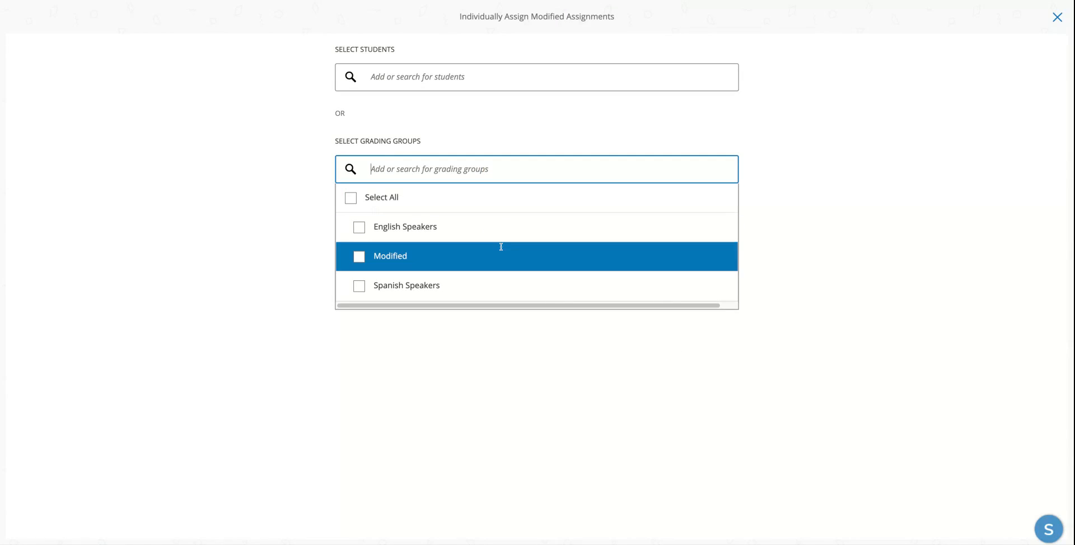
left_click(501, 247)
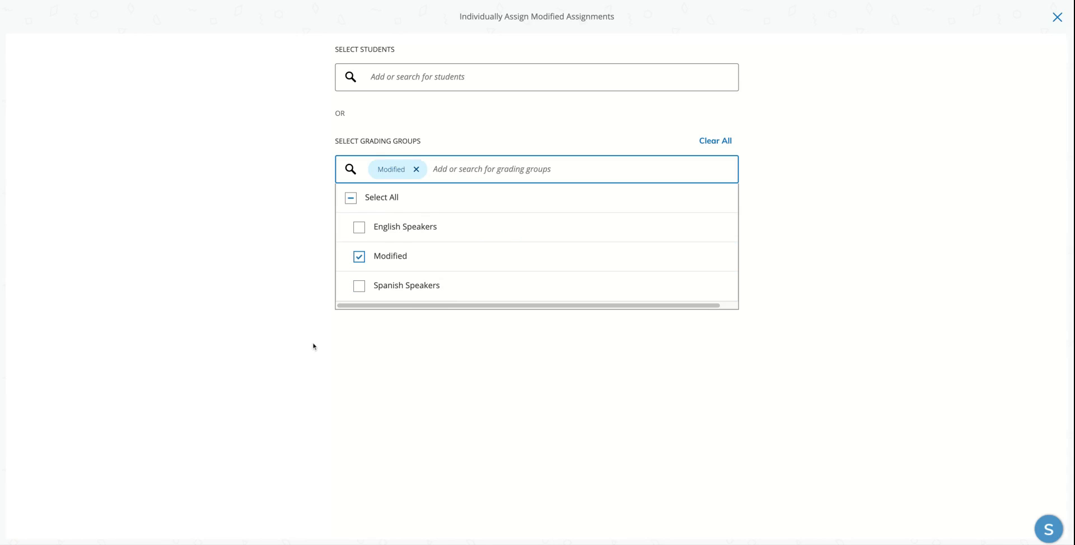
left_click(229, 351)
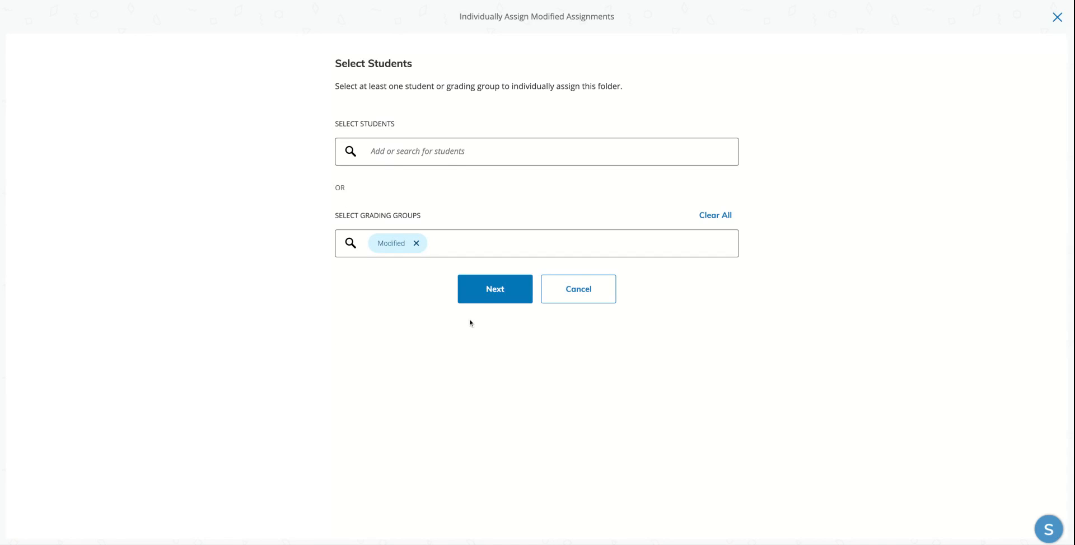
left_click(483, 297)
left_click(502, 202)
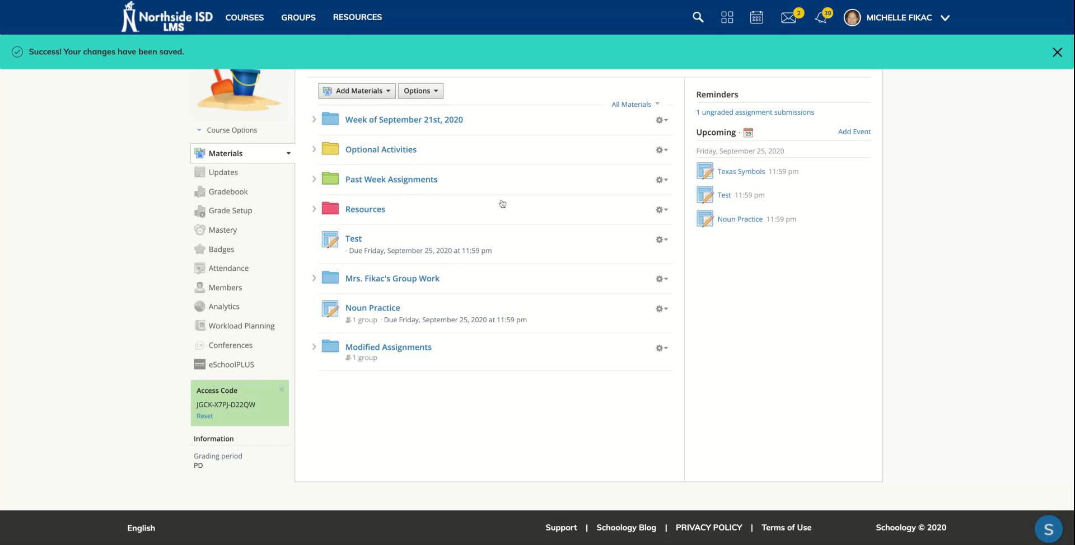
- Review the individual assignment settings of the Modified Assignments folder and leave them without making changes
left_click(376, 363)
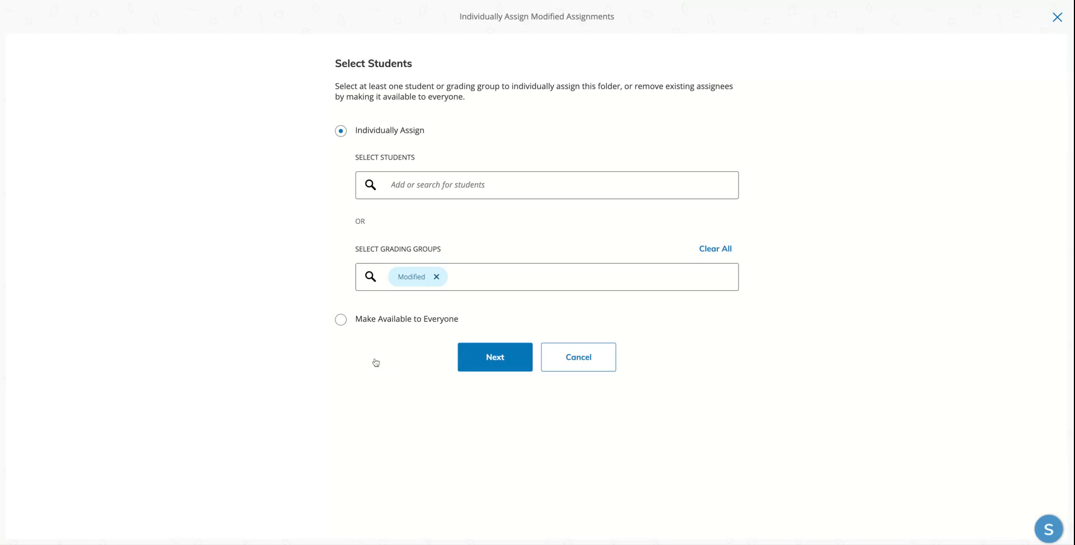
left_click(578, 363)
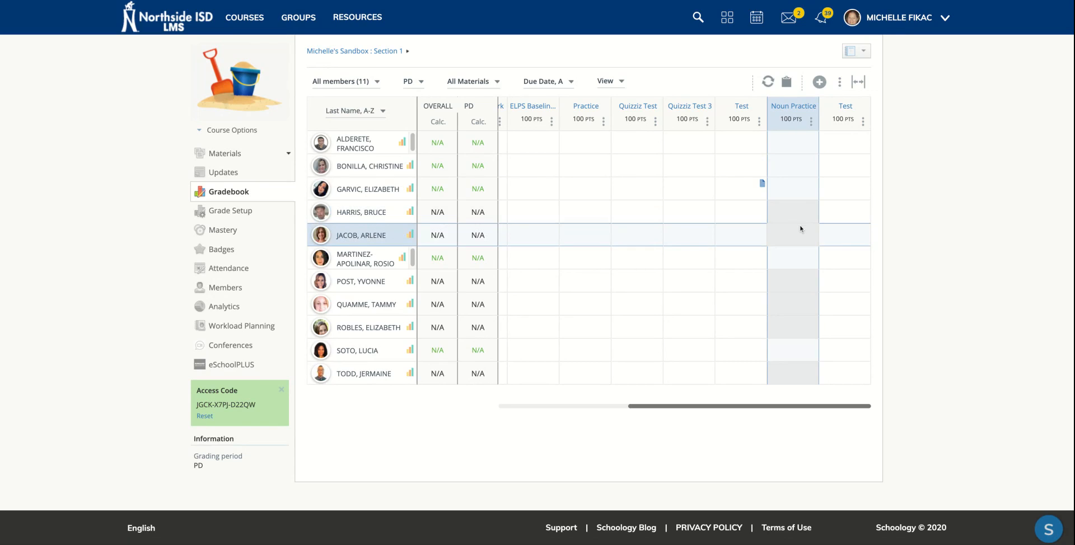
- Check in the gradebook's Noun Practice column which of the first seven students' cells accept a grade
left_click(790, 145)
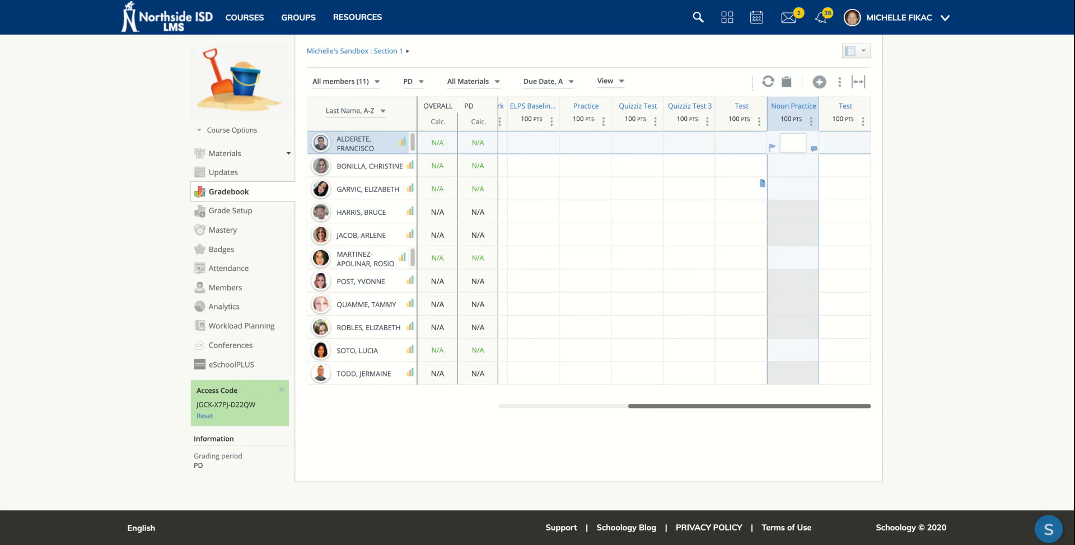
left_click(793, 165)
left_click(796, 187)
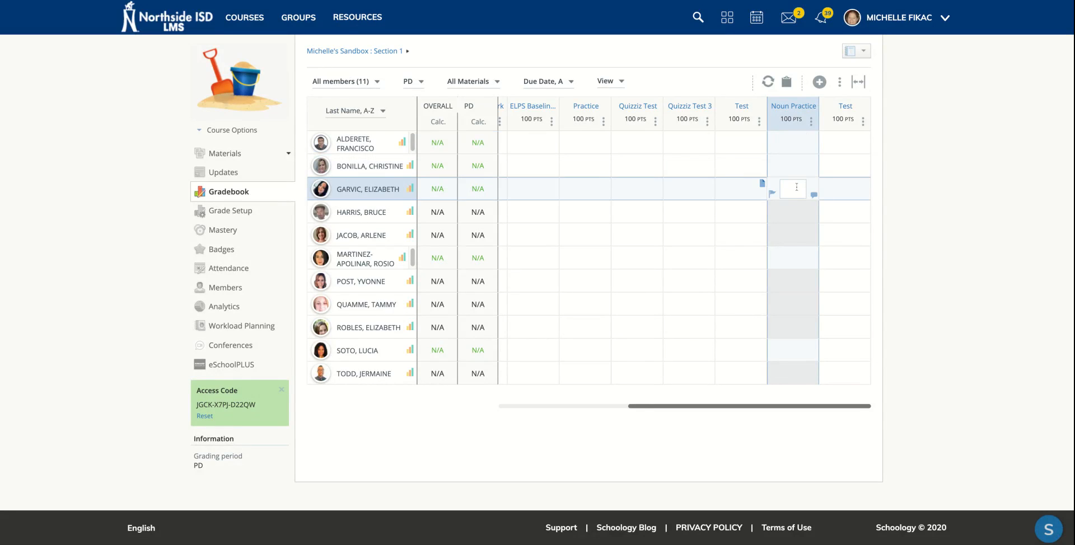
left_click(800, 213)
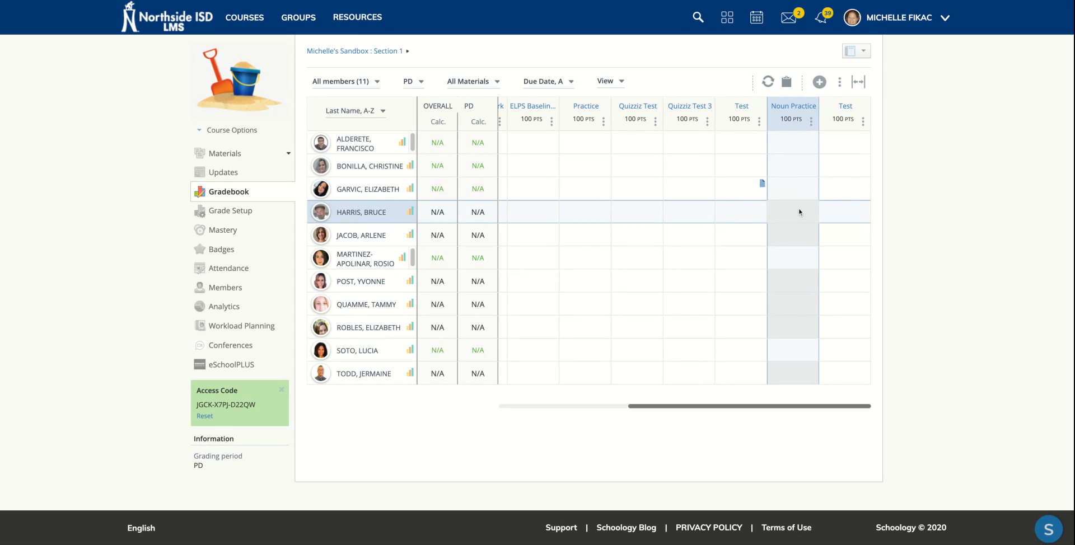
left_click(797, 231)
left_click(790, 260)
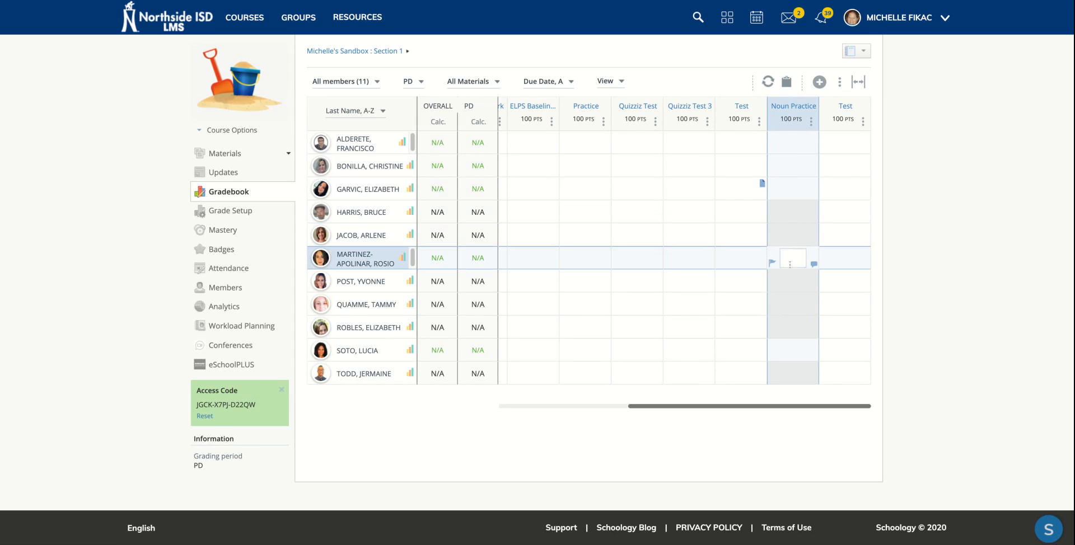
left_click(788, 282)
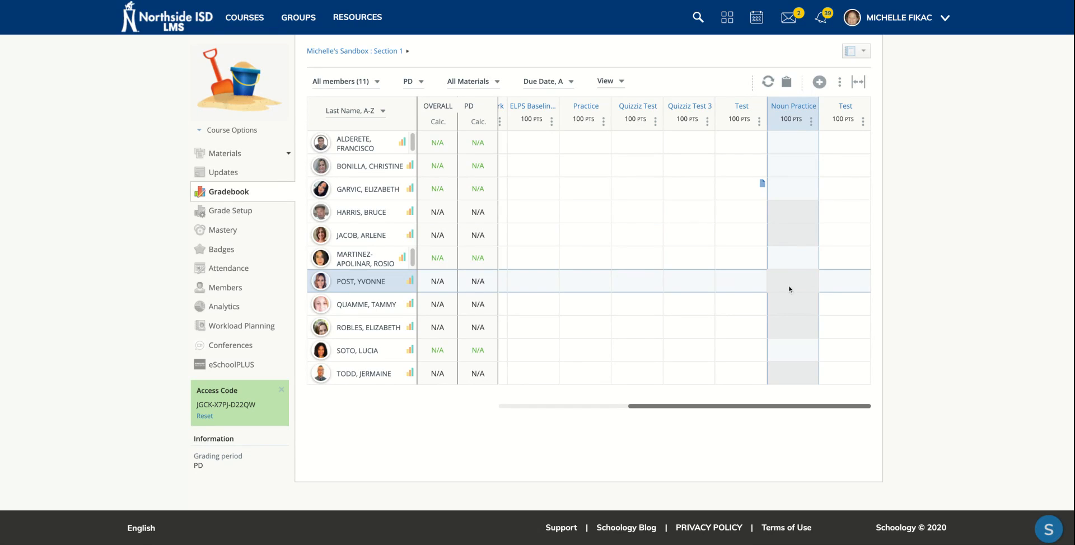